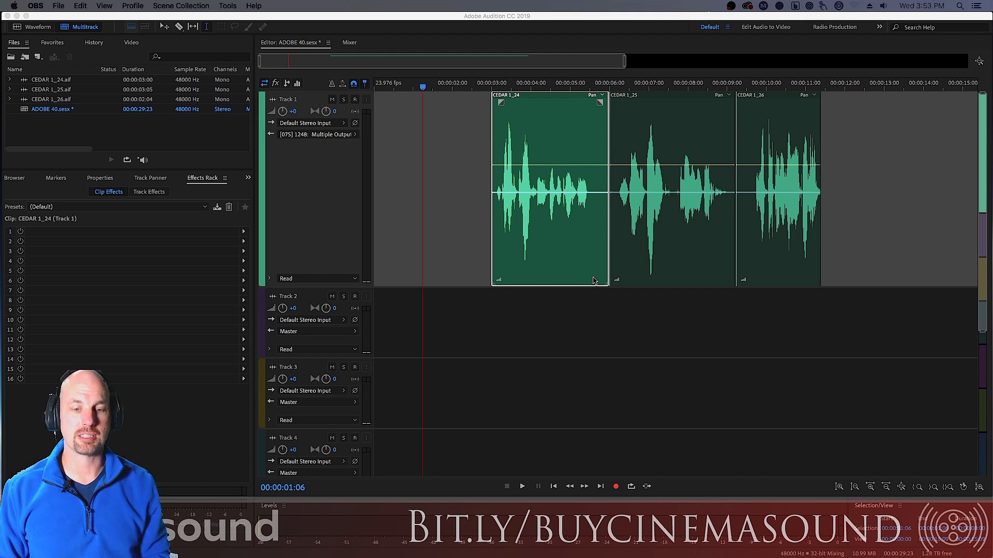
Play the three dialogue clips on Track 1 from the start of the first clip
left_click(491, 302)
left_click(490, 87)
key("space")
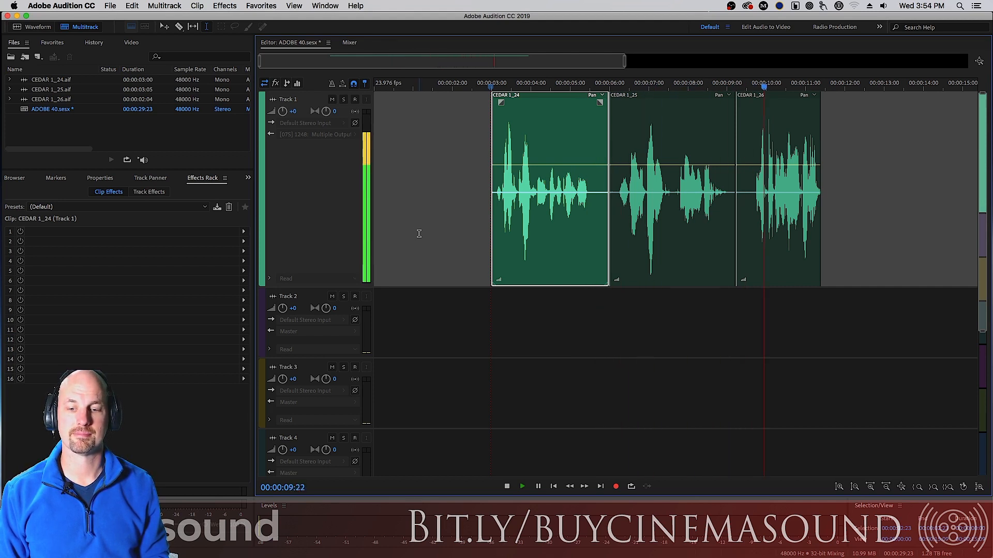
key("space")
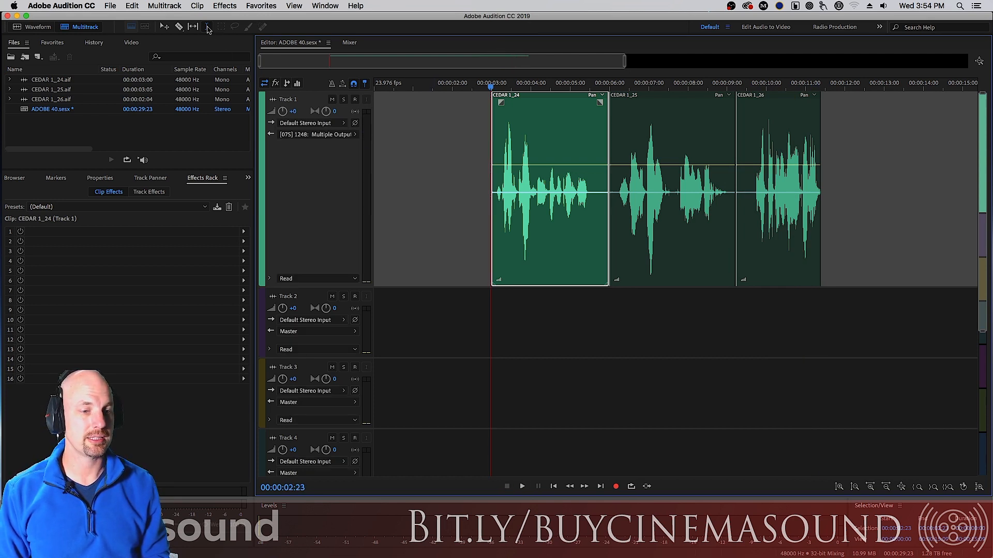
Make a time selection spanning all three dialogue clips on Track 1
left_click_drag(493, 300, 821, 309)
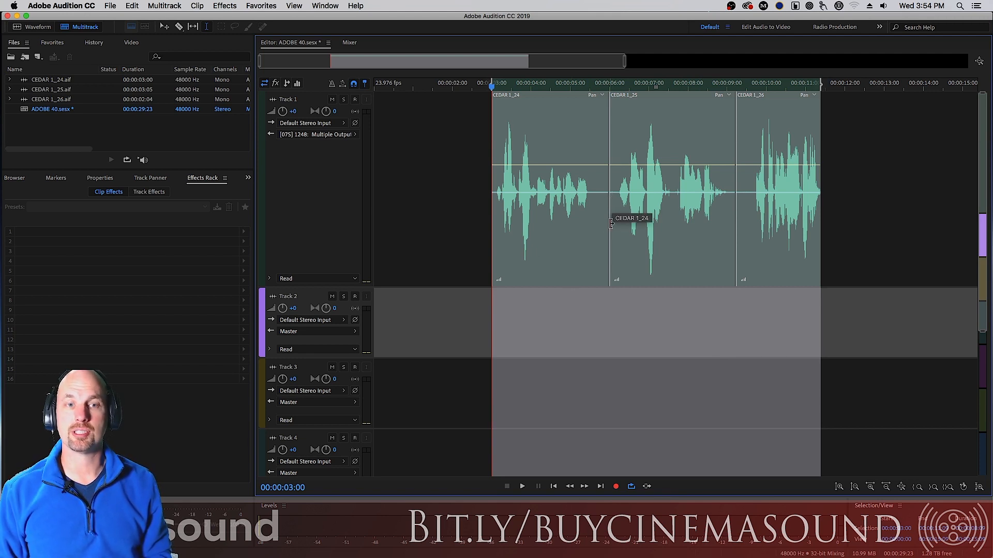
left_click(227, 7)
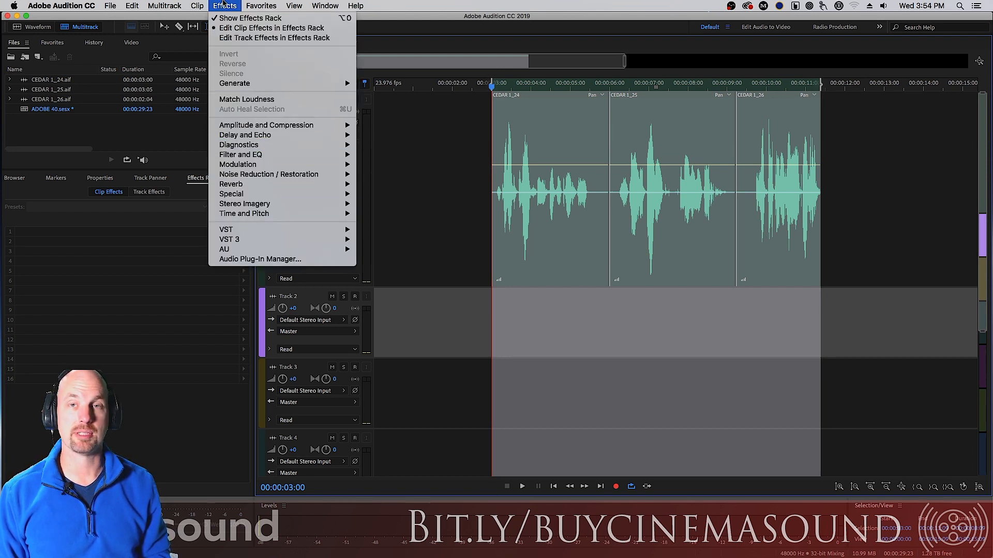
left_click(224, 5)
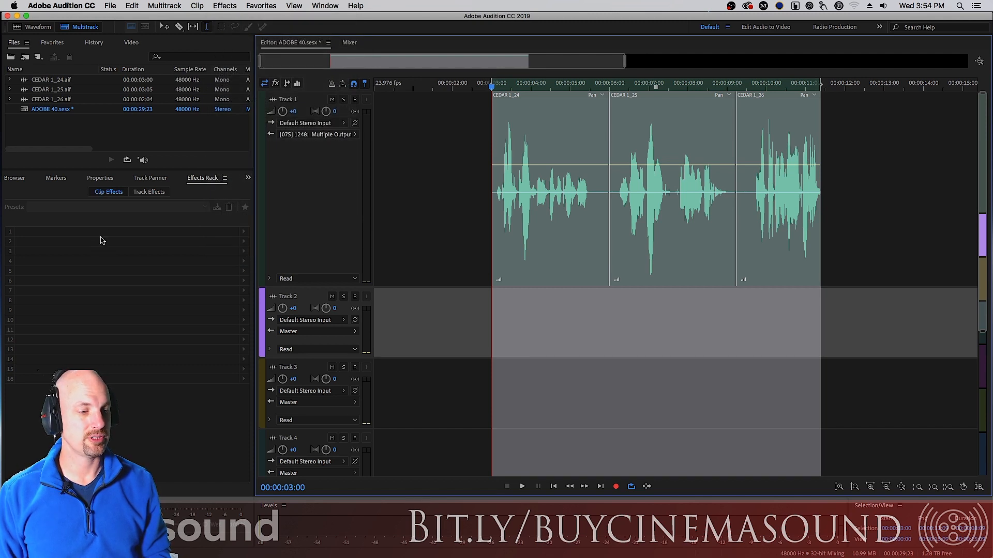
left_click(244, 233)
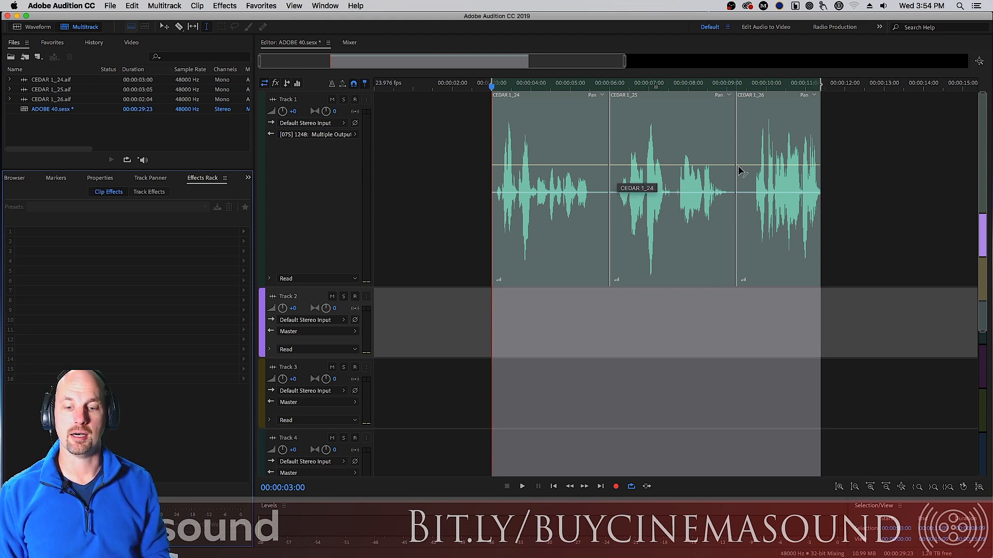
Add a Parametric Equalizer as the first track effect on Track 1 and reposition its window
left_click(150, 193)
left_click(243, 232)
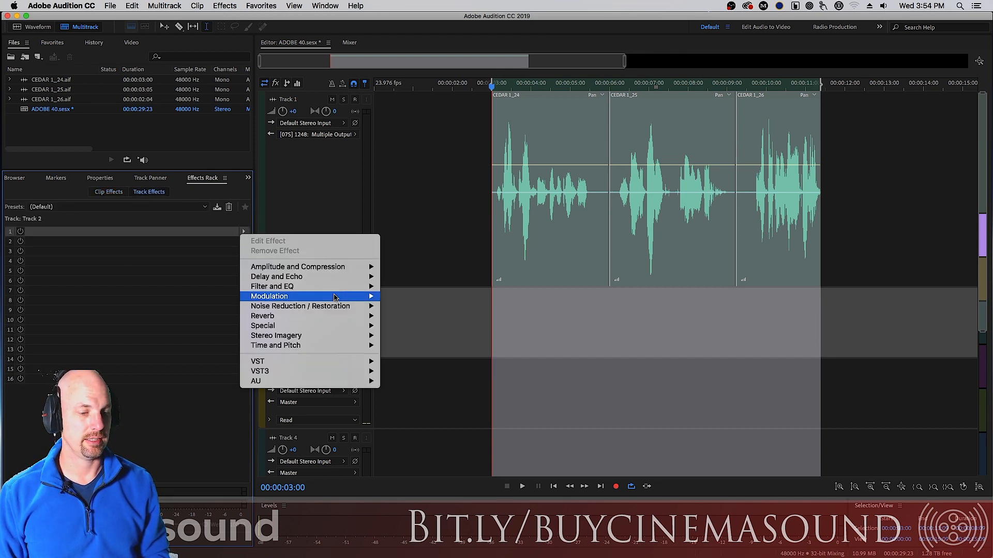
mouse_move(326, 288)
left_click(459, 337)
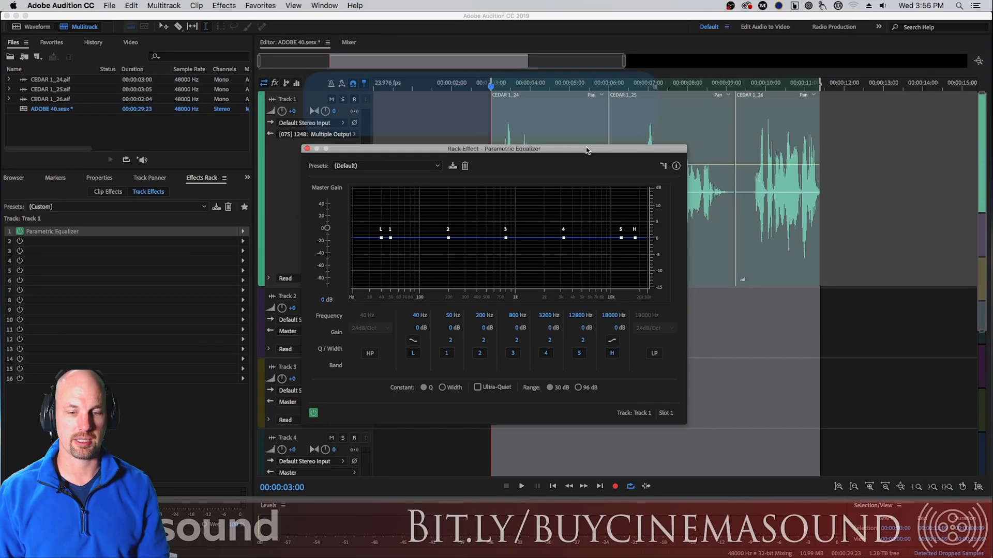
mouse_move(509, 149)
left_mouse_down()
mouse_move(534, 128)
mouse_move(524, 138)
left_mouse_up()
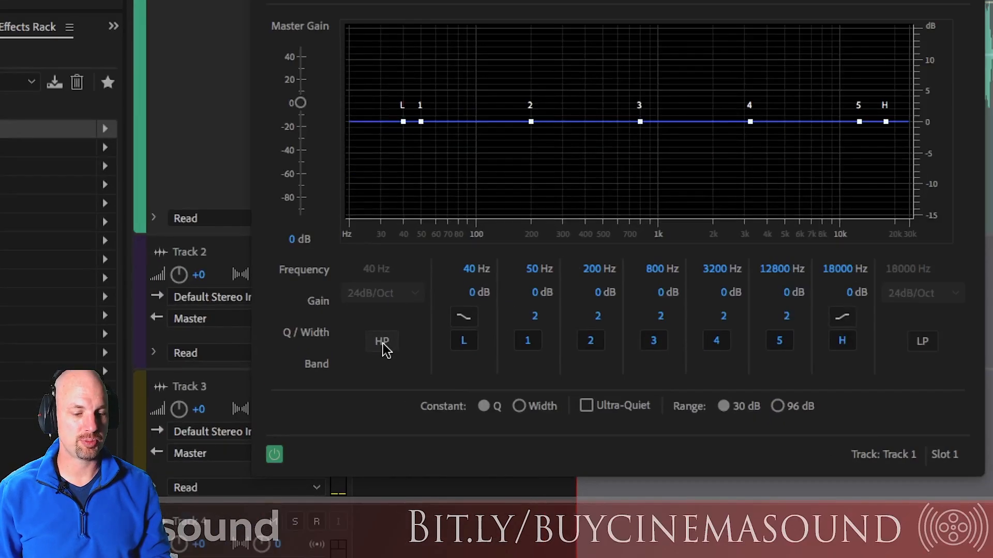
Enable the equalizer's high-pass filter and set its cutoff frequency to 90 Hz
left_click(382, 343)
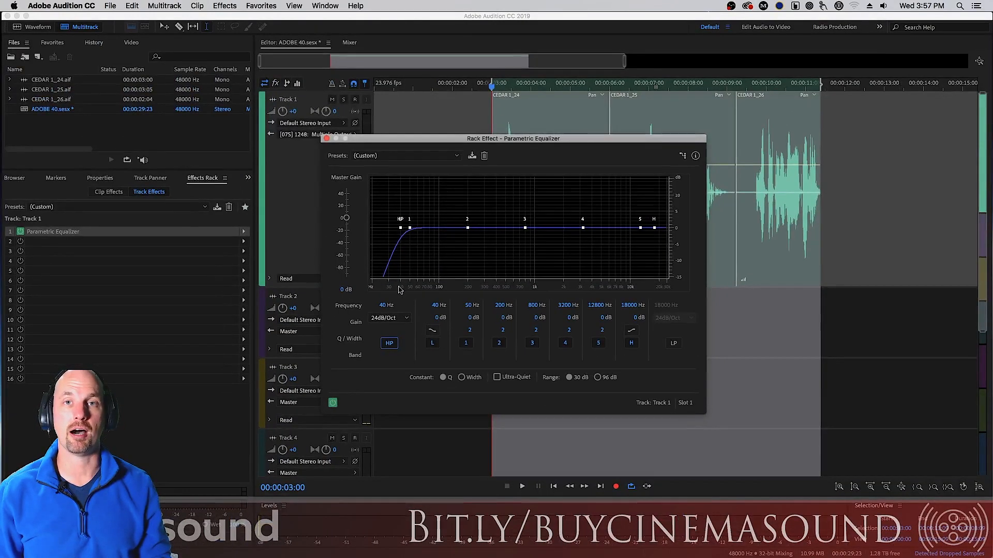
left_click(380, 306)
type("90")
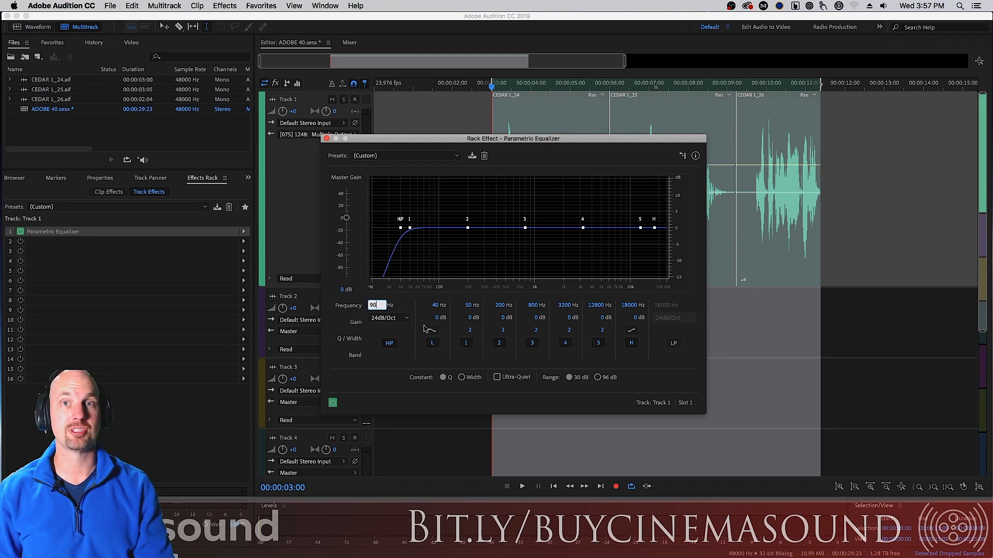
key("Return")
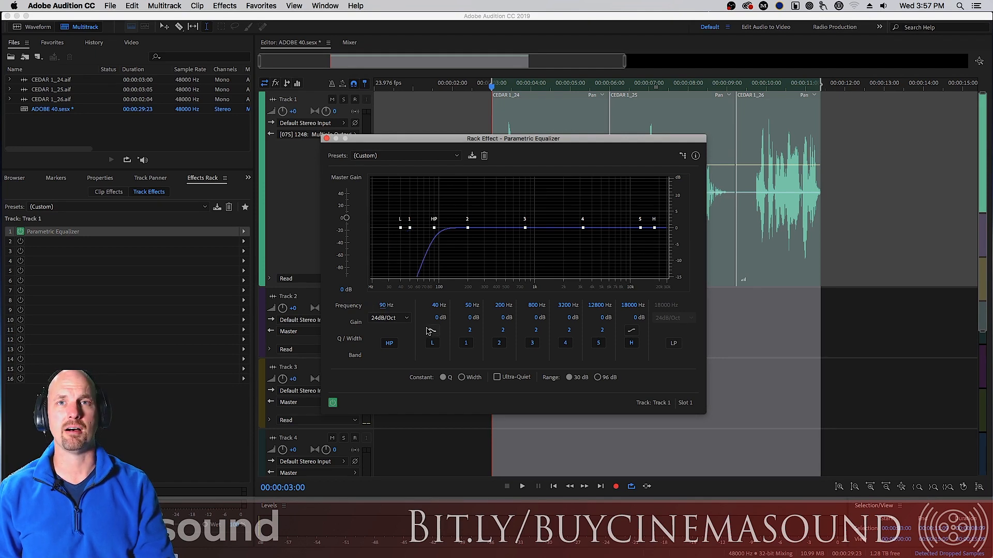
Try a 6dB/Oct slope on the high-pass filter and settle on 48dB/Oct
left_click(401, 317)
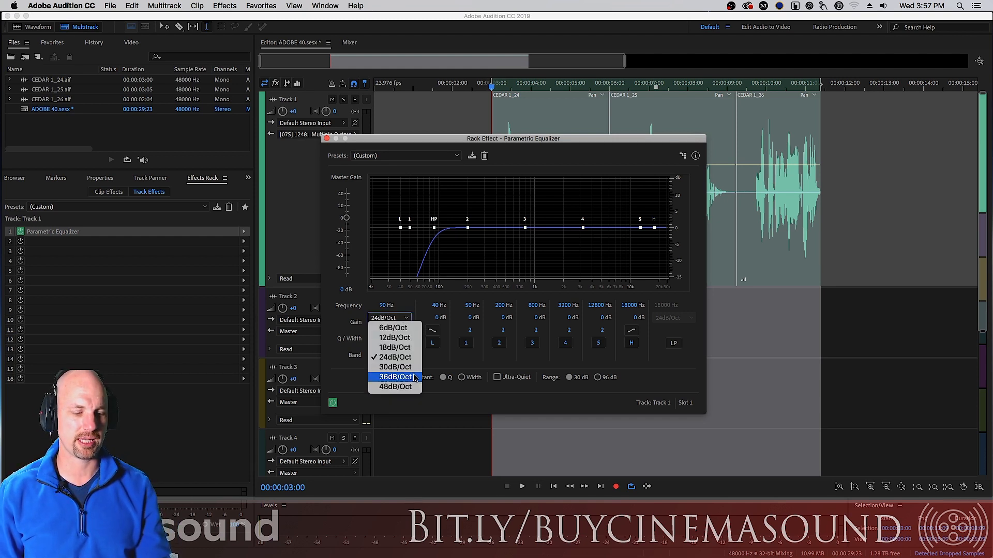
left_click(412, 329)
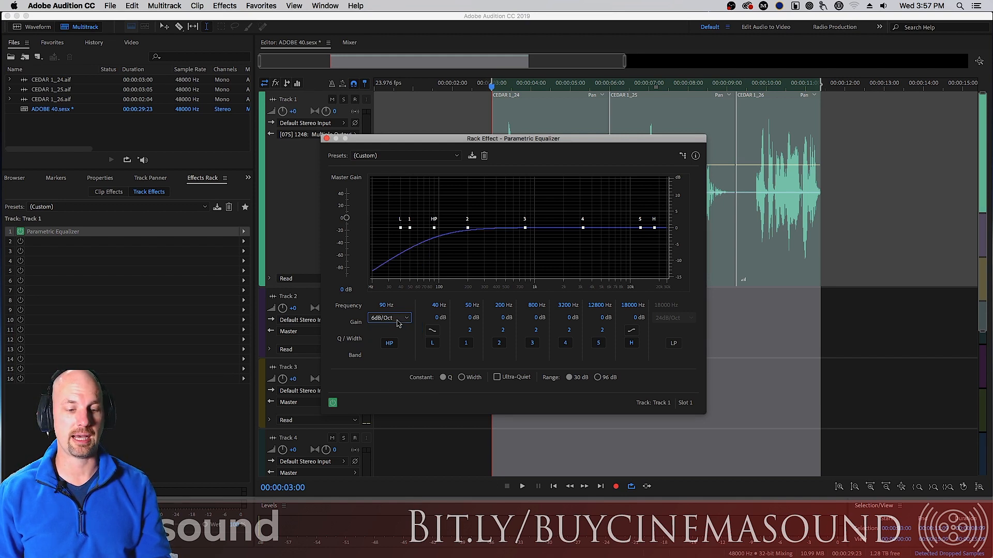
left_click(398, 323)
left_click(408, 388)
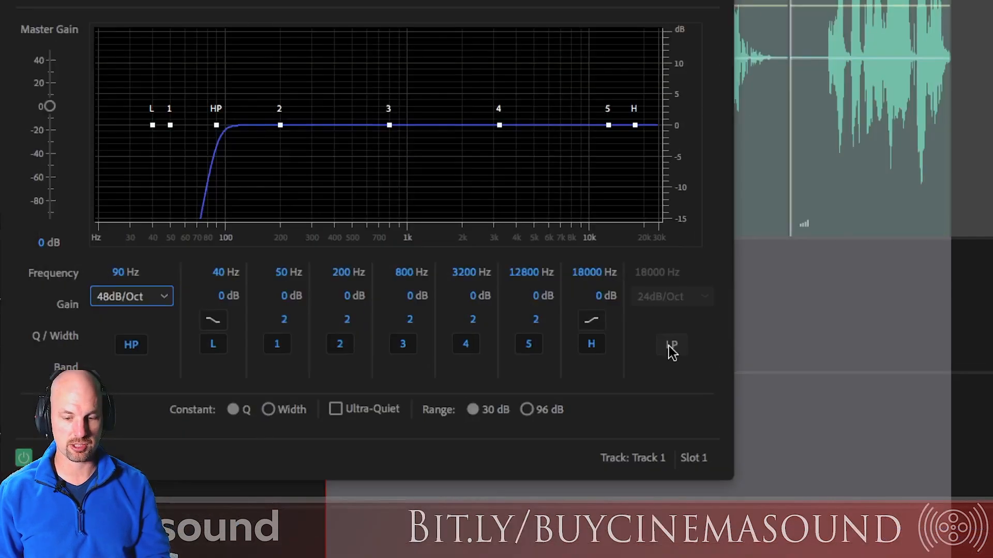
Enable the low-pass filter, lower its cutoff to about 3562 Hz and audition the dialogue
left_click(669, 345)
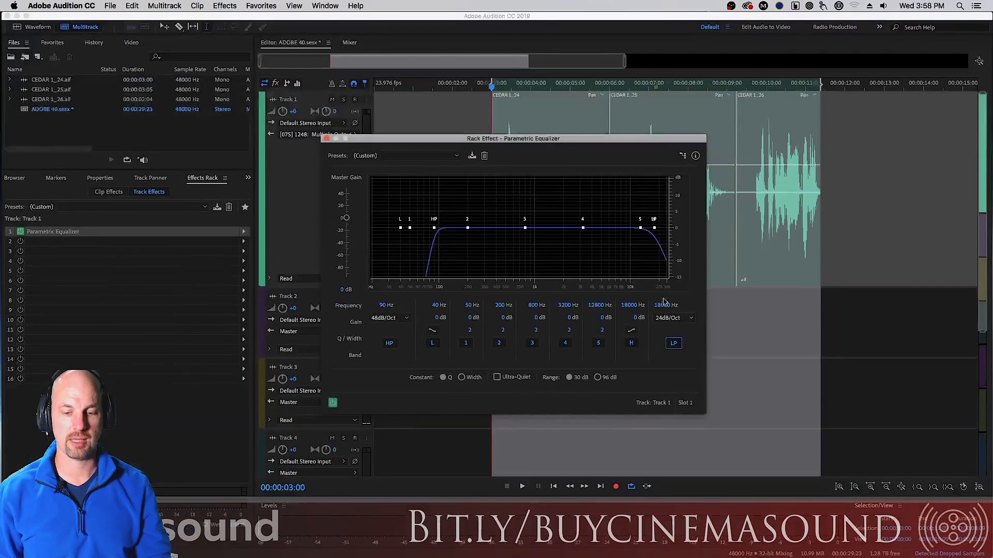
left_click_drag(652, 273, 578, 279)
left_click_drag(624, 308, 667, 308)
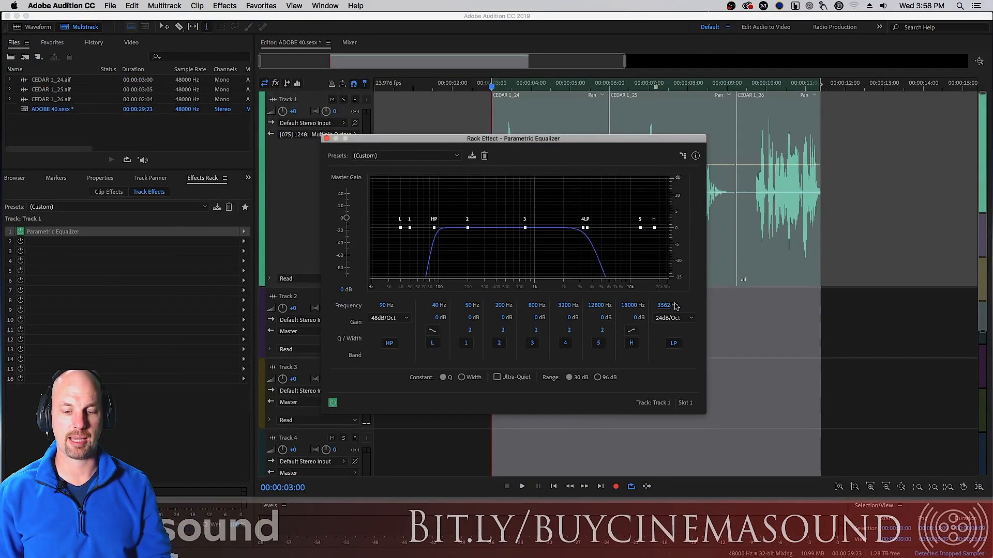
key("space")
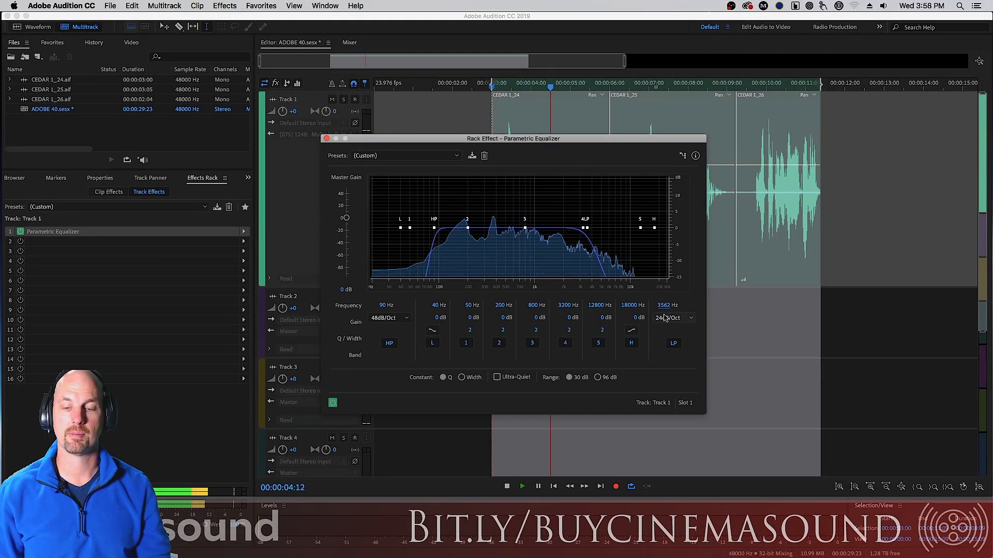
key("space")
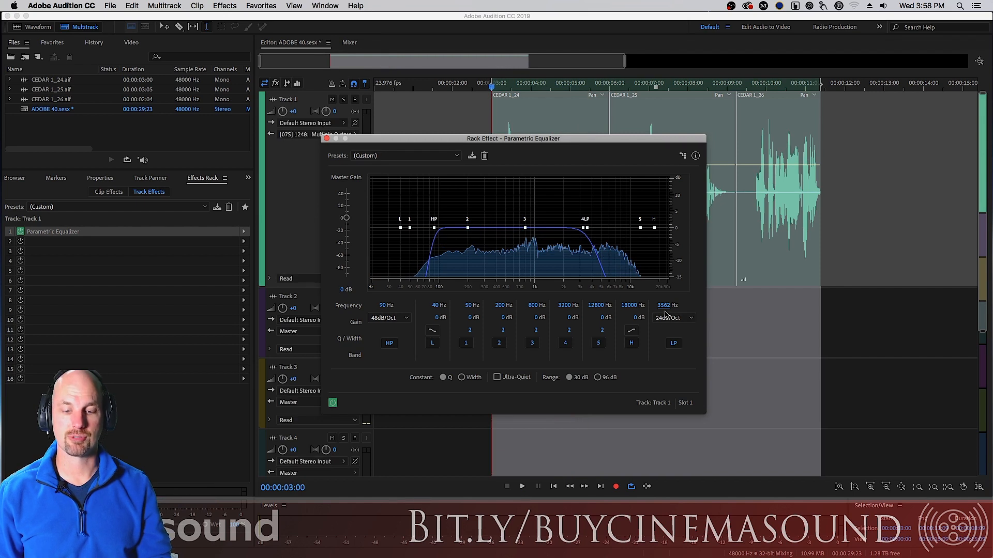
Lower the low-pass cutoff to about 320 Hz, audition it, and switch the low-pass filter off
left_click_drag(661, 307, 632, 331)
key("space")
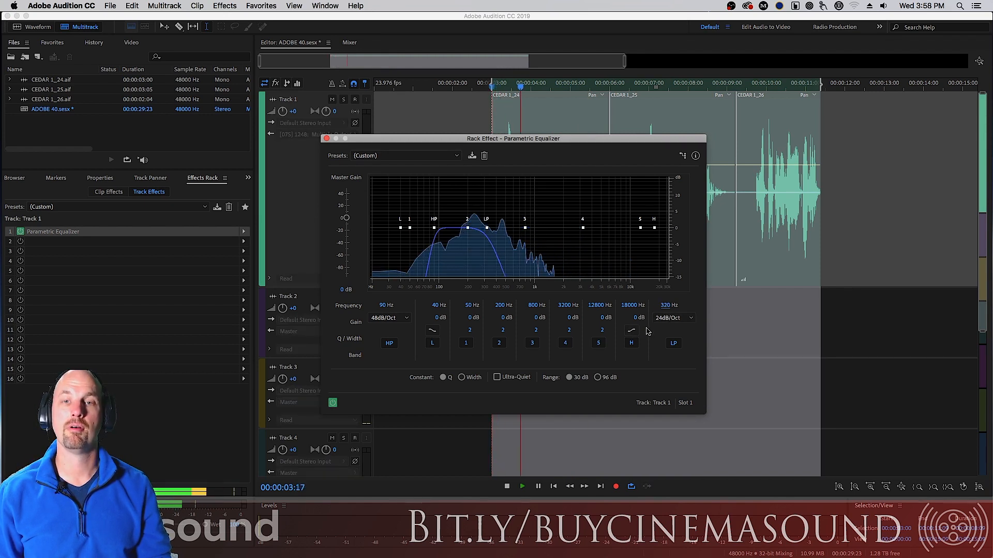
key("space")
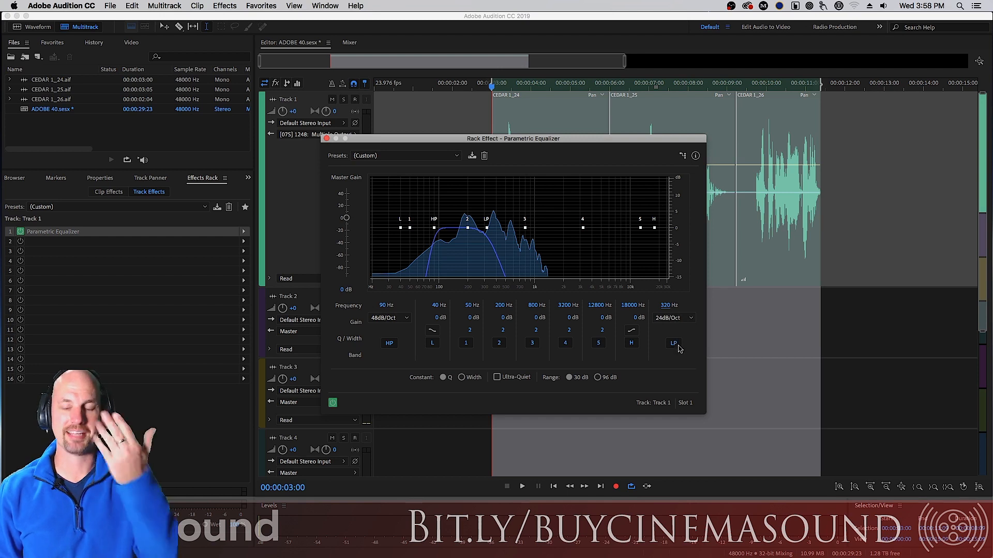
left_click(673, 344)
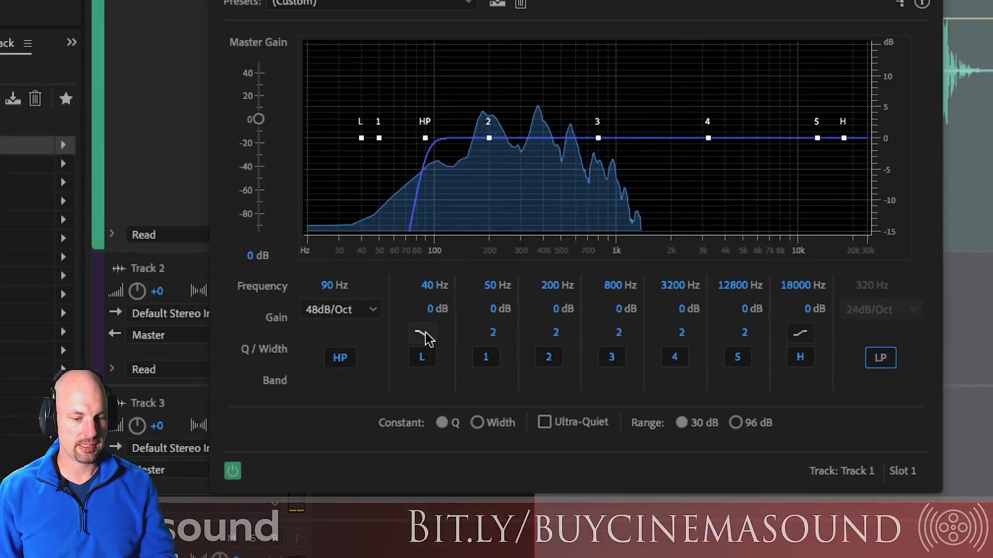
Try the low shelf at about 371 Hz with gains of 10.6 dB and 2 dB, ending with the band switched off
left_click(422, 335)
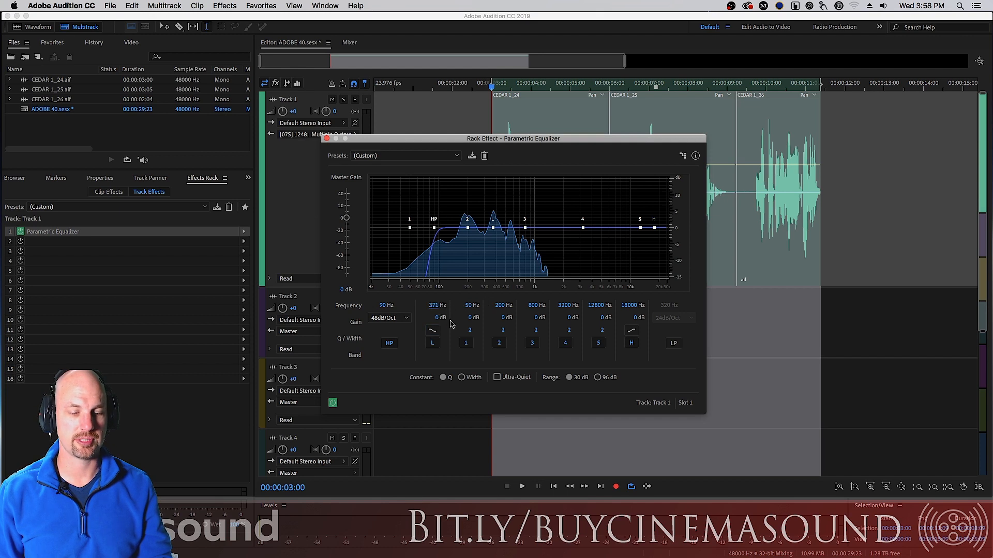
left_click_drag(439, 318, 480, 304)
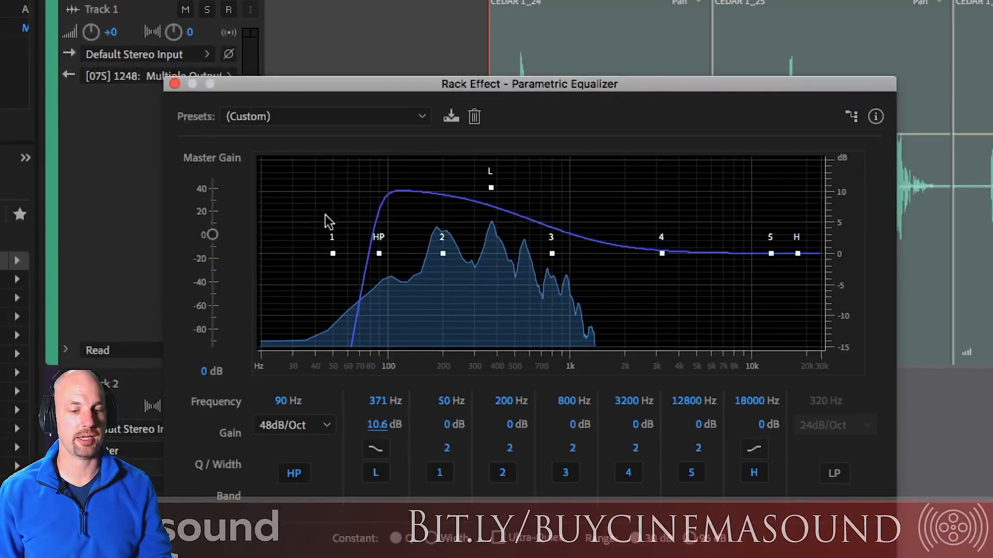
left_click_drag(434, 318, 409, 339)
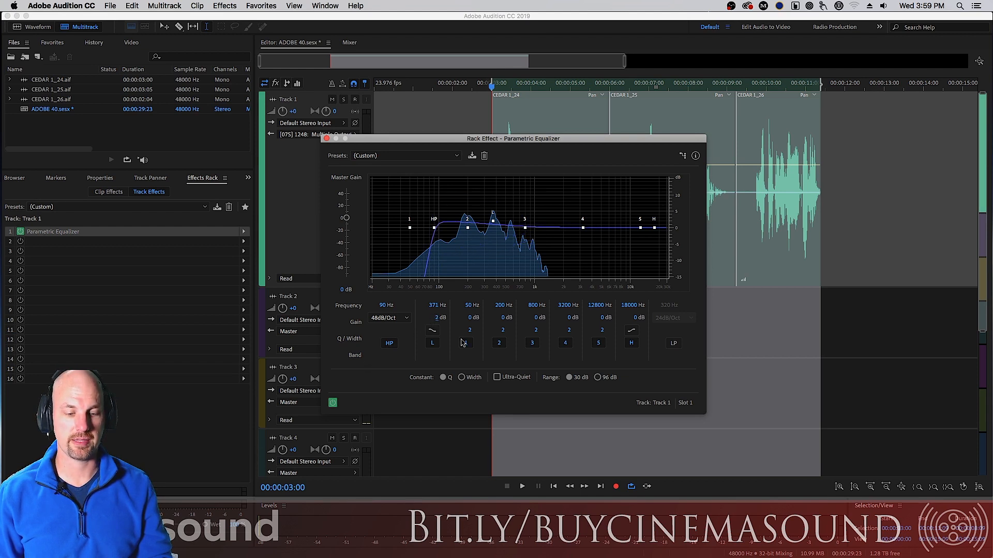
left_click(432, 343)
Audition a high-shelf boost of about 6.5 dB at 5234 Hz and reset its gain to 0 dB
left_click(631, 344)
left_click(632, 344)
left_click_drag(597, 310, 640, 322)
key("space")
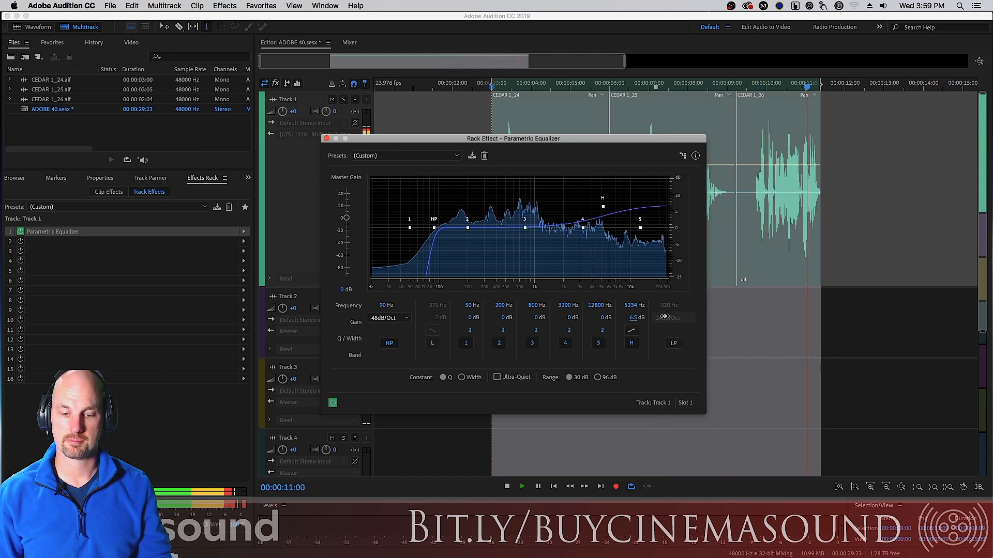
key("space")
left_click(637, 319)
type("0")
key("Return")
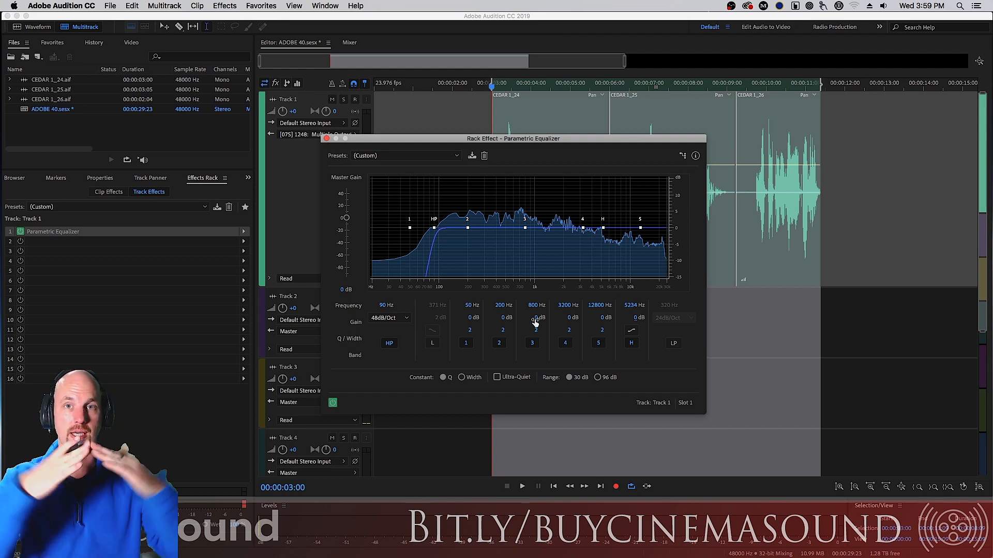
Set equalizer band 2 to 500 Hz with a gain of about 10.1 dB
left_click(501, 306)
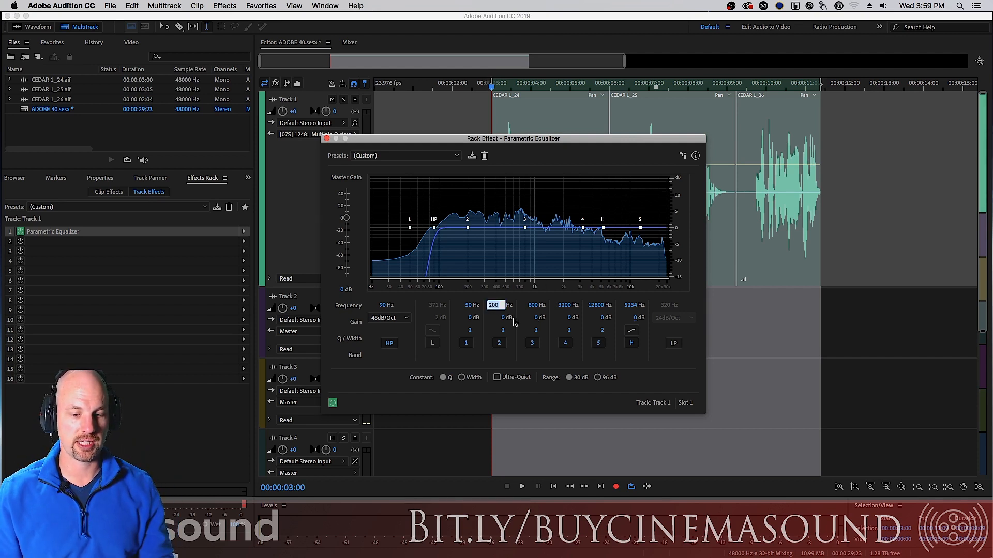
key("Return")
left_click_drag(509, 318, 509, 349)
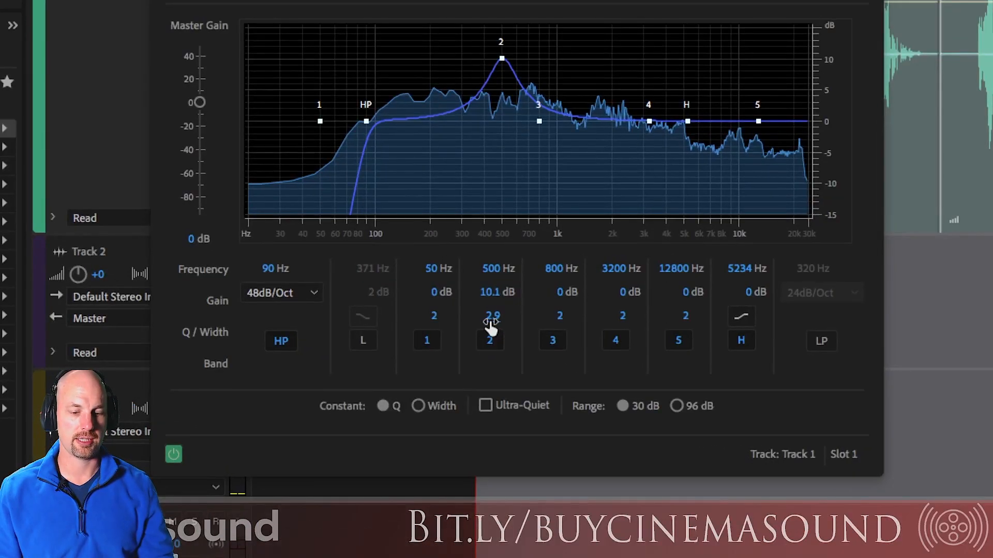
Try Q values of 3 and 10 on band 2 to compare the width of the boost
key("Tab")
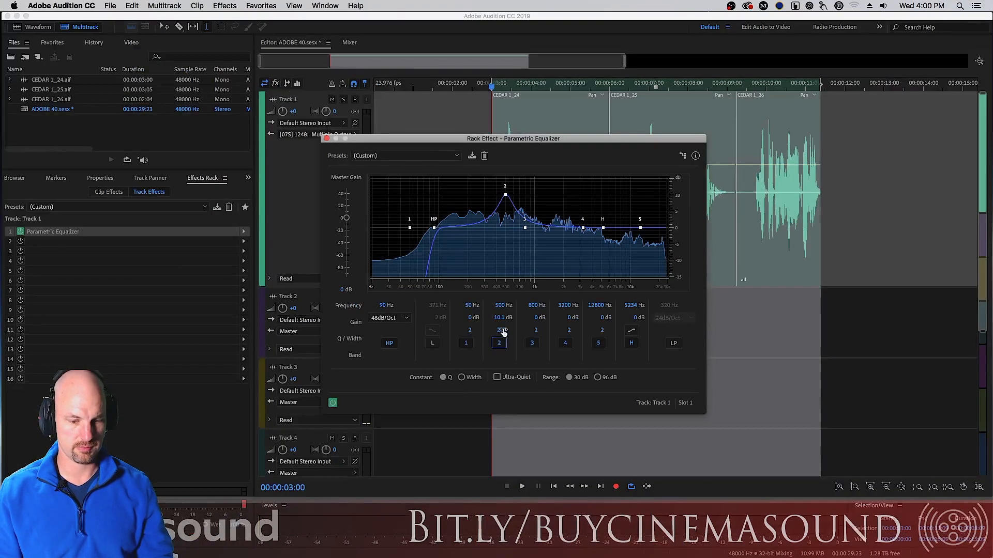
left_click(494, 317)
type("3")
key("Return")
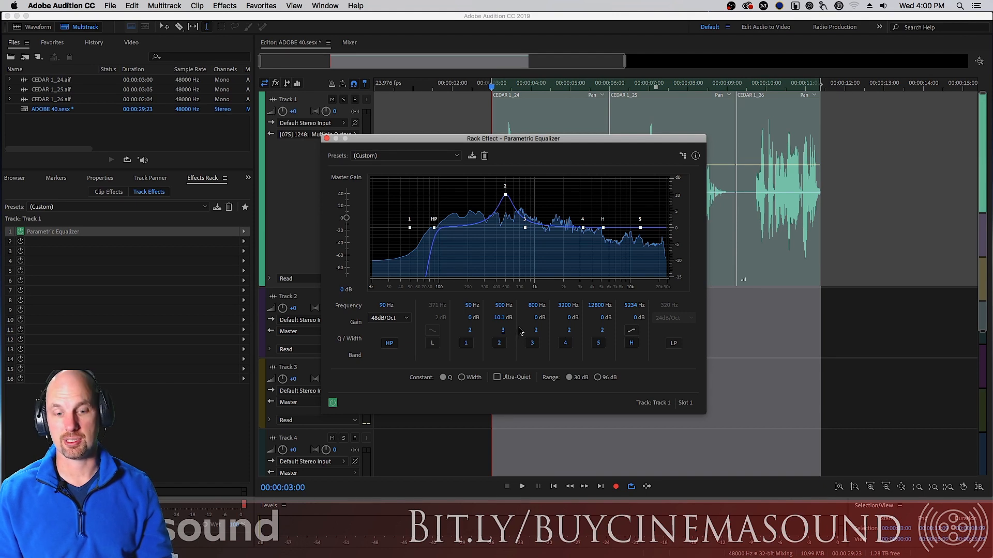
left_click(504, 331)
type("10")
key("Return")
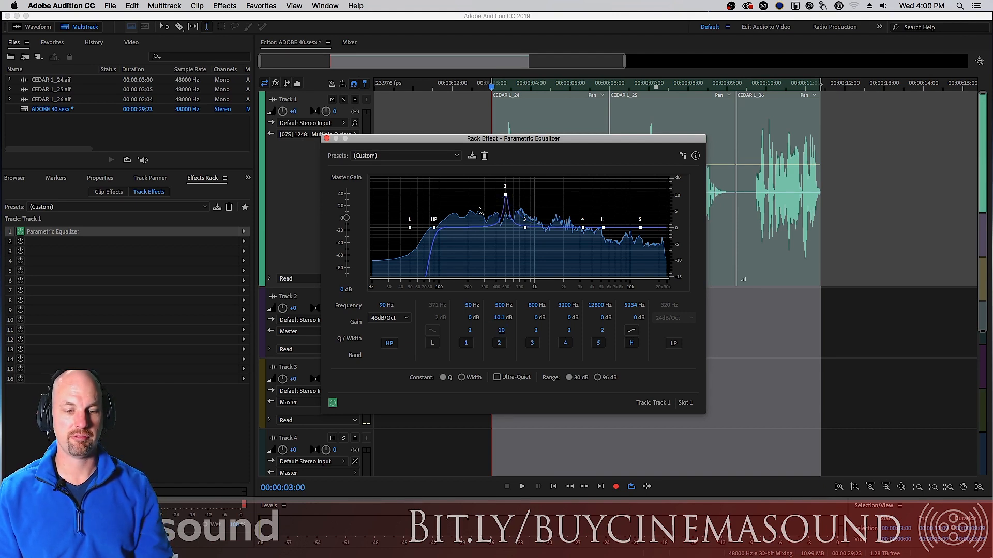
Set the Q of band 2 to 1 for a wide boost
left_click(501, 330)
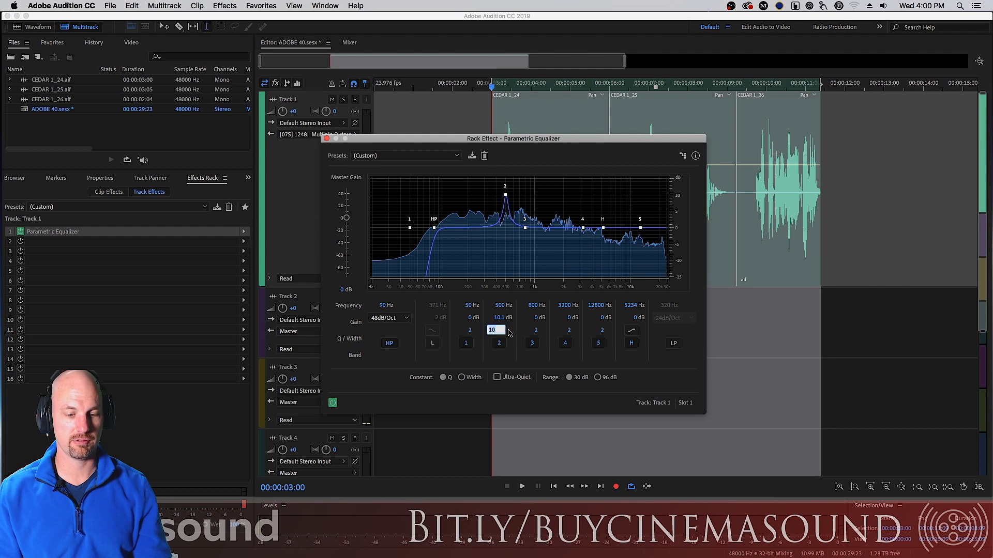
type("1")
key("Return")
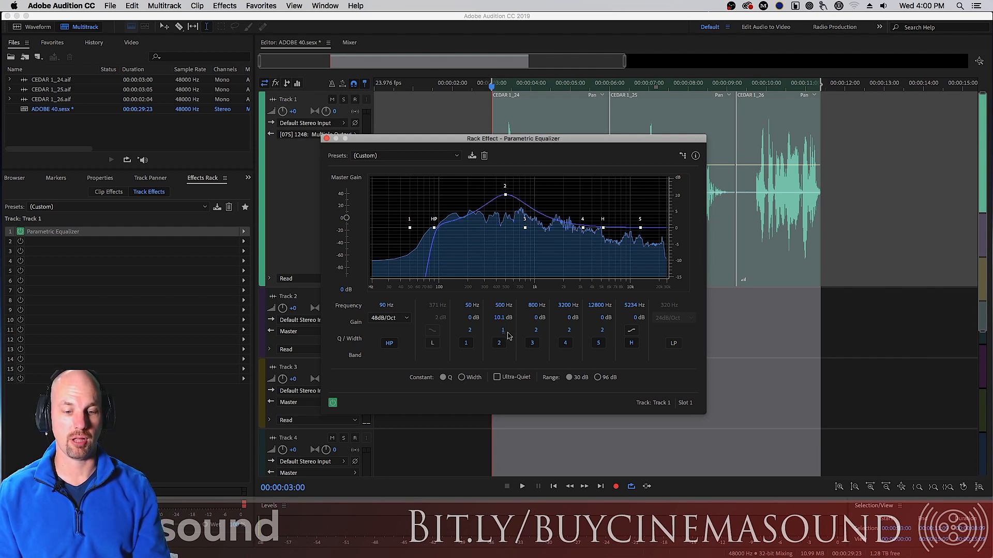
Sweep band 2 during playback, leaving it at about 2691 Hz with about 10.3 dB of gain
key("space")
left_click_drag(501, 319, 551, 303)
key("space")
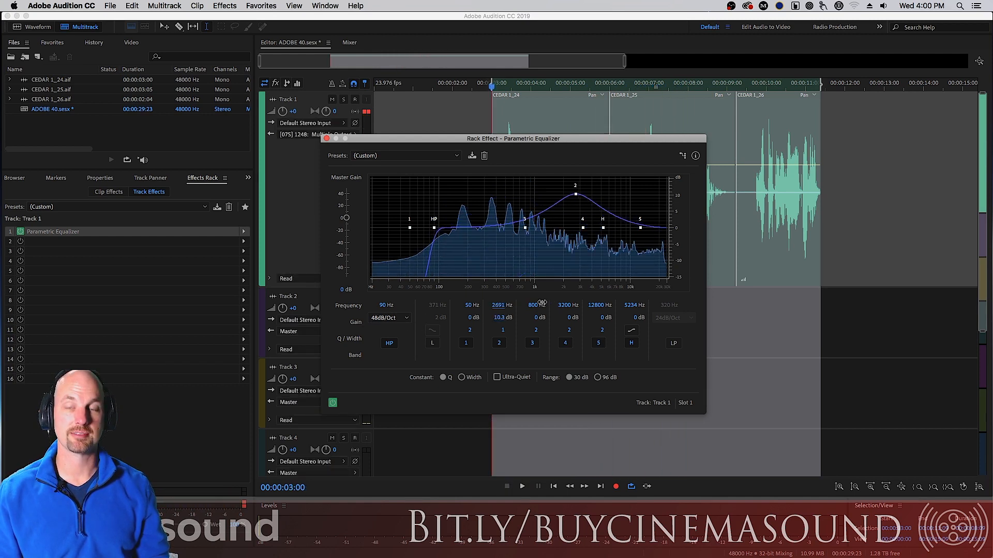
Narrow band 2 to a Q of 21.5 during playback, with about 12.3 dB of gain at about 8360 Hz
key("space")
left_click_drag(501, 317, 601, 321)
key("space")
key("space")
key("space")
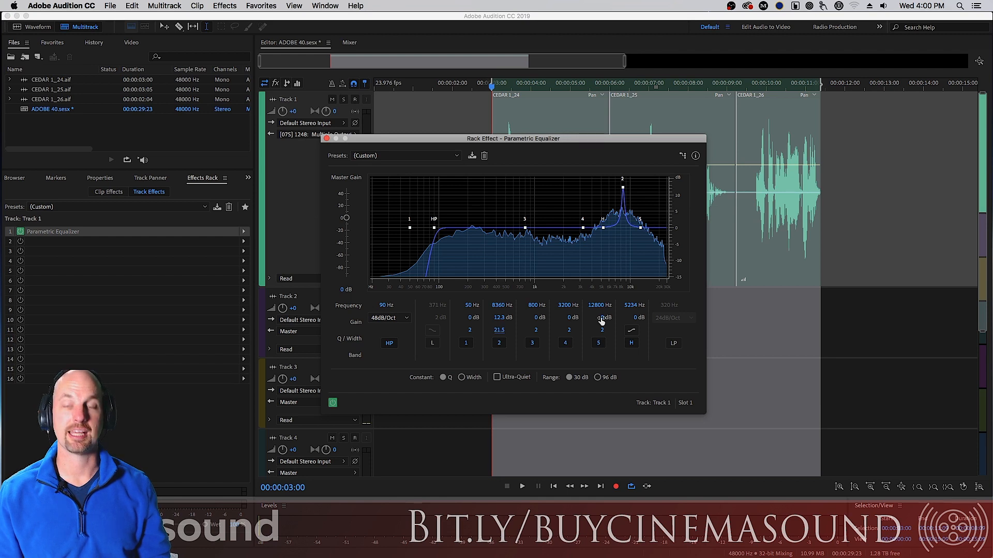
Sweep the narrow band 2 boost during playback, leaving it at about 603 Hz with 23.2 dB of gain and a Q of 29.4
key("space")
mouse_move(502, 305)
left_mouse_down()
mouse_move(454, 312)
mouse_move(539, 315)
mouse_move(499, 330)
mouse_move(520, 307)
mouse_move(491, 306)
mouse_move(535, 306)
mouse_move(493, 306)
left_mouse_up()
key("space")
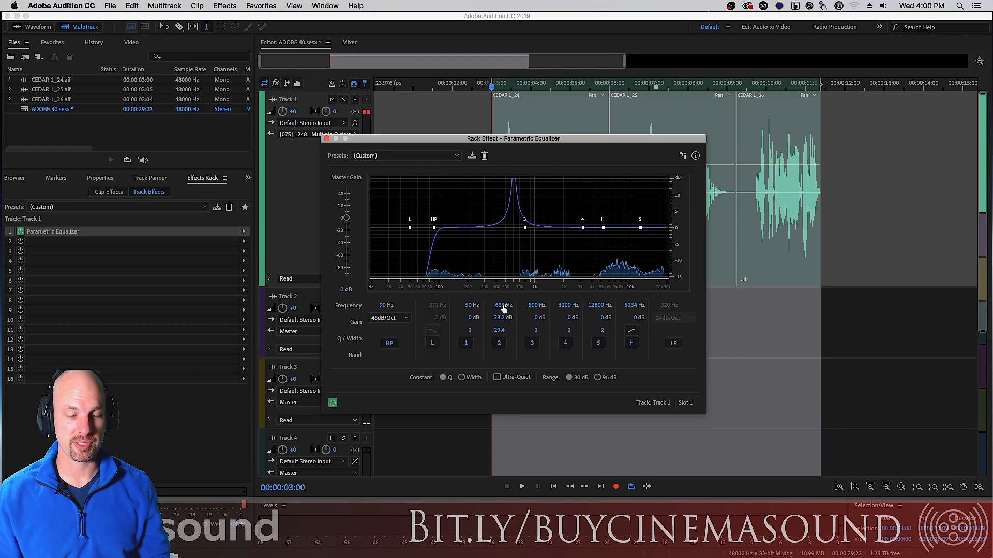
Flatten band 2 with a gain of 0 dB and try the constant Width mode
left_click(501, 320)
type("0")
key("Return")
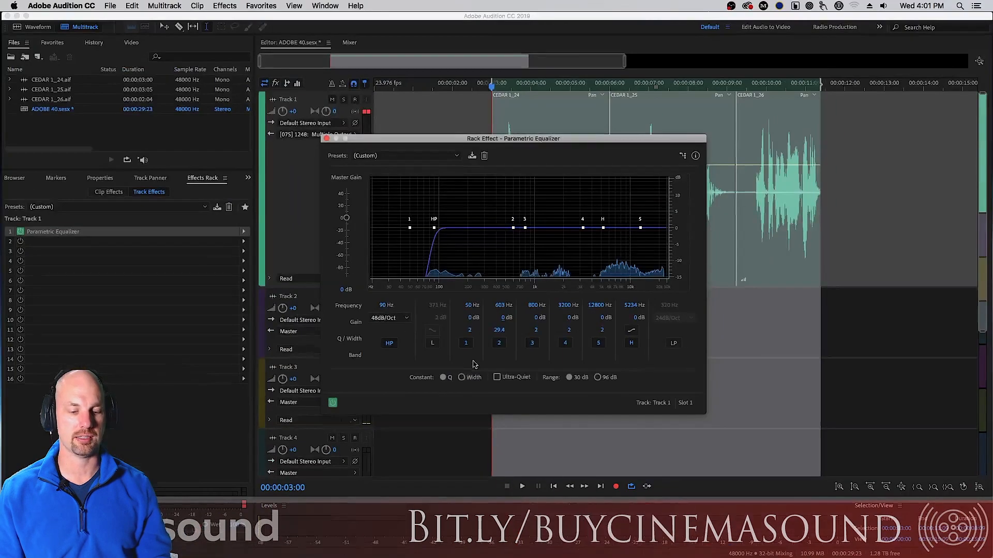
left_click(462, 377)
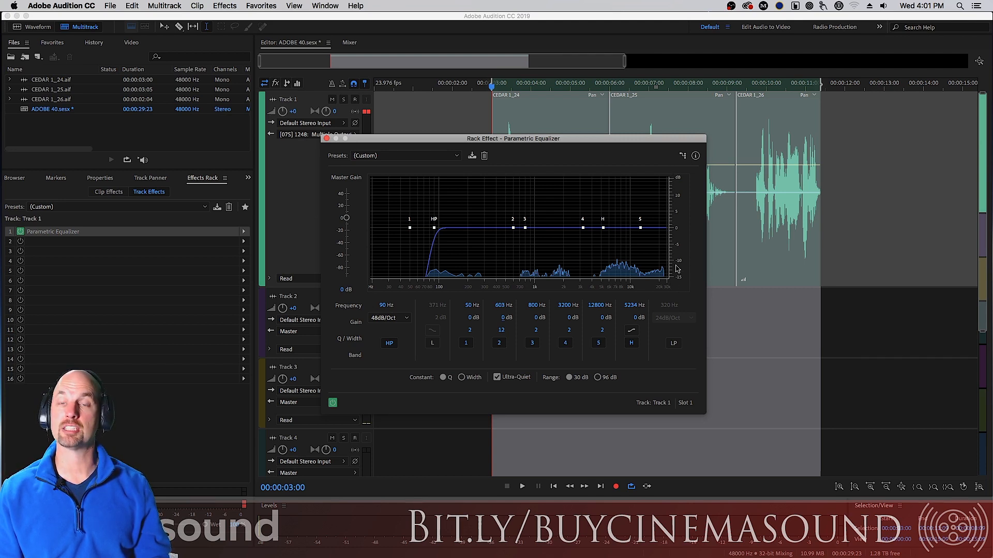
Try the 96 dB range by cutting band 2 to -48 dB, and return to about 0.3 dB in the 30 dB range
left_click(598, 378)
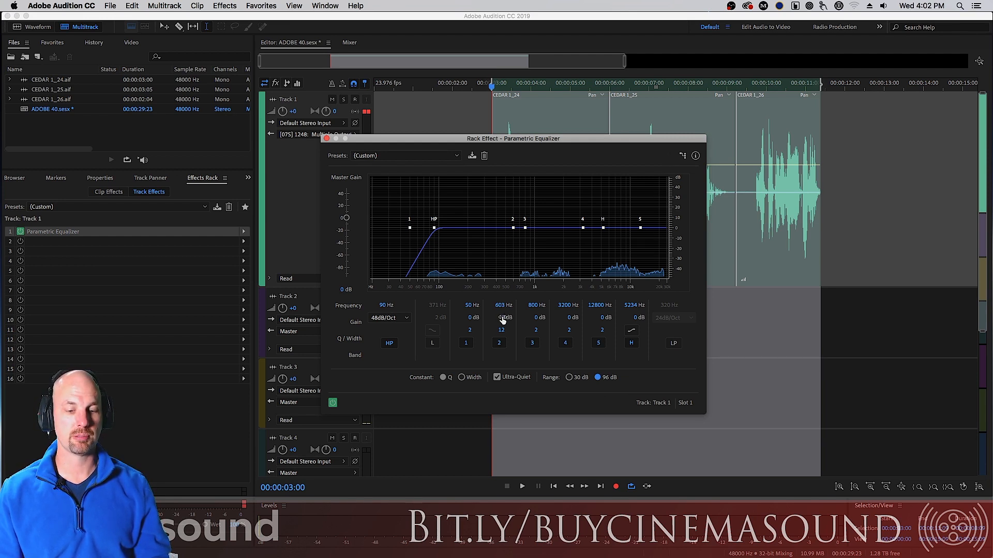
left_click_drag(551, 320, 232, 323)
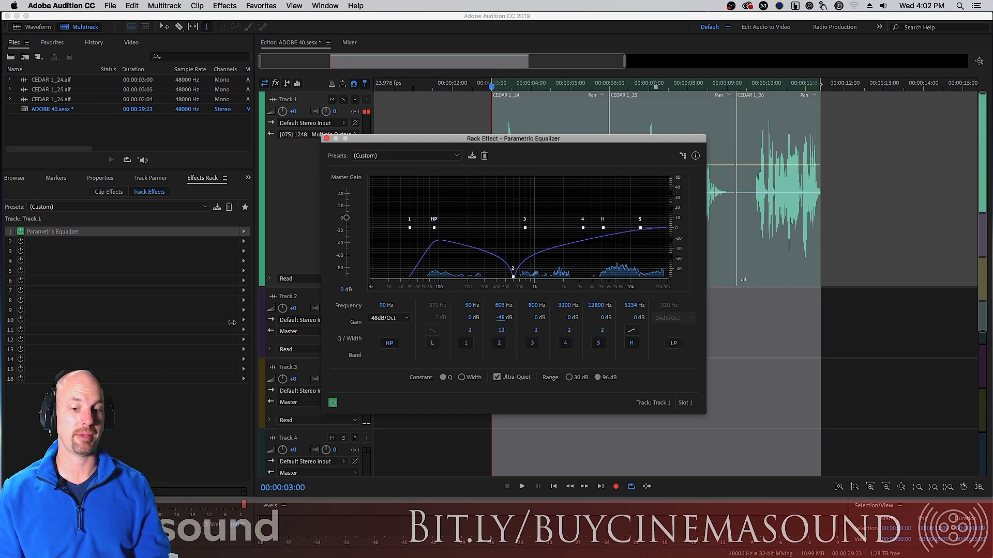
left_click_drag(232, 322, 489, 321)
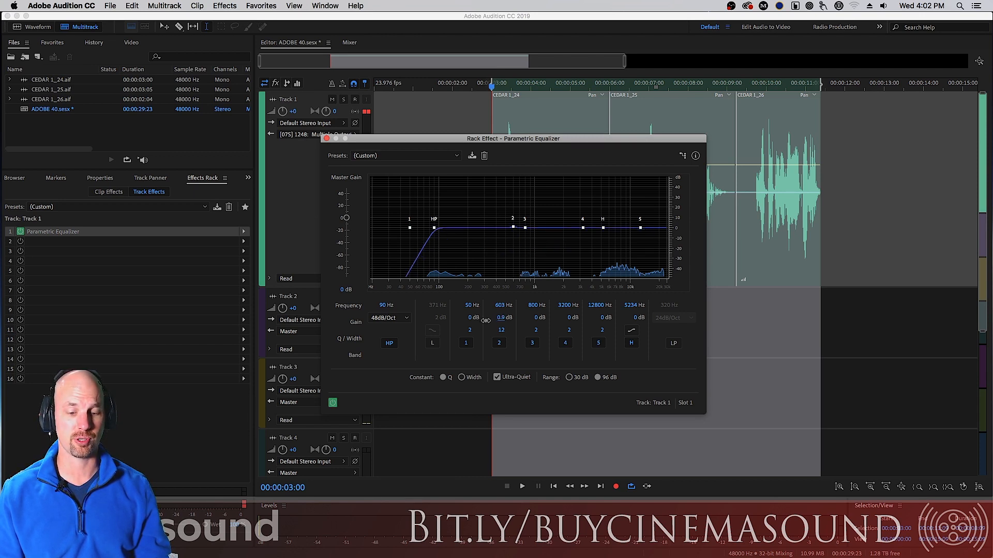
left_click(569, 378)
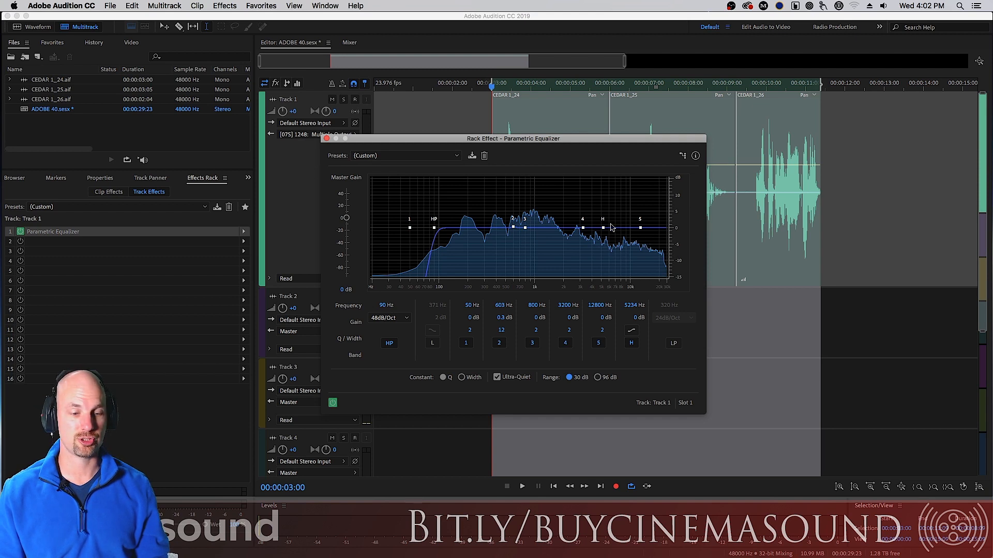
Try the Generic Low-Pass and Kick presets, and open the Save Effect Preset dialog without saving
left_click(448, 156)
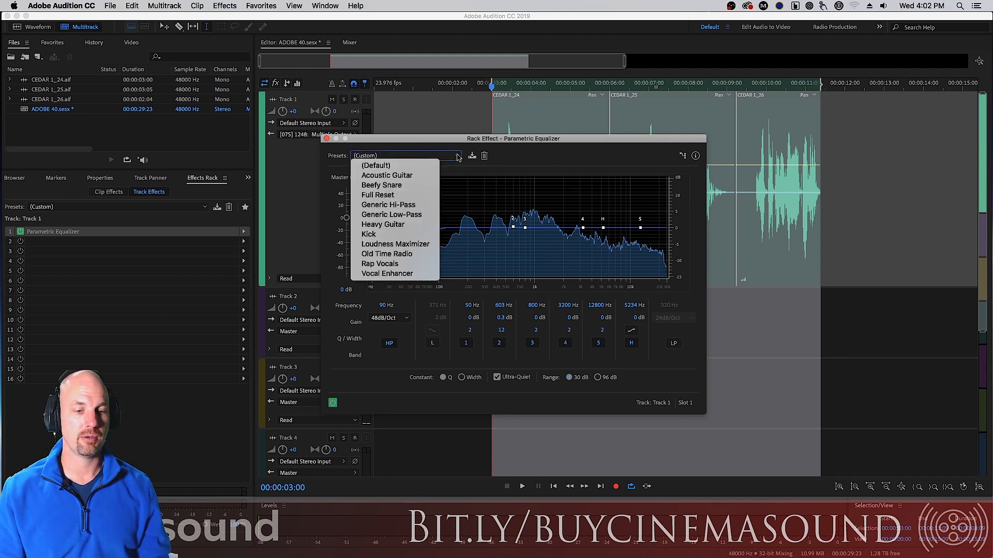
left_click(419, 178)
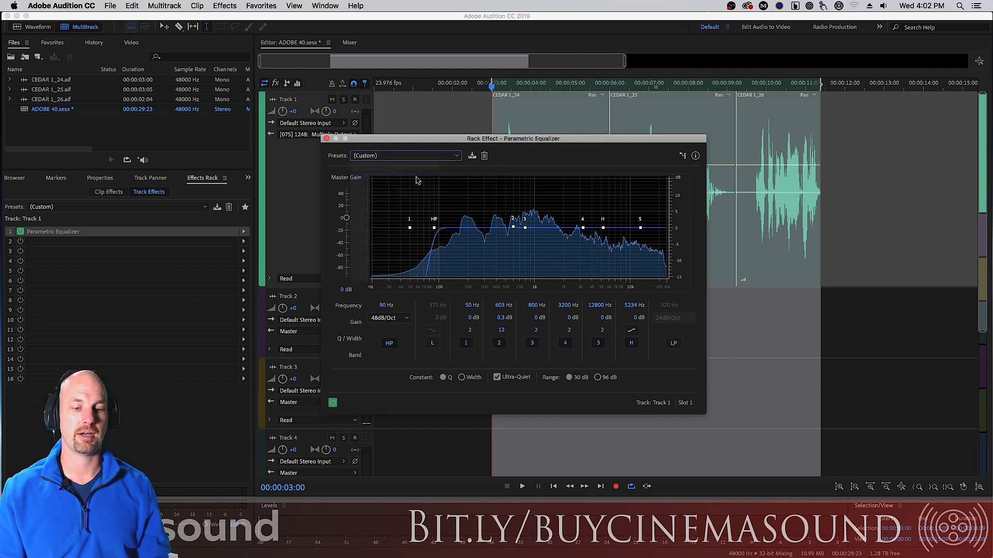
left_click(454, 156)
left_click(403, 216)
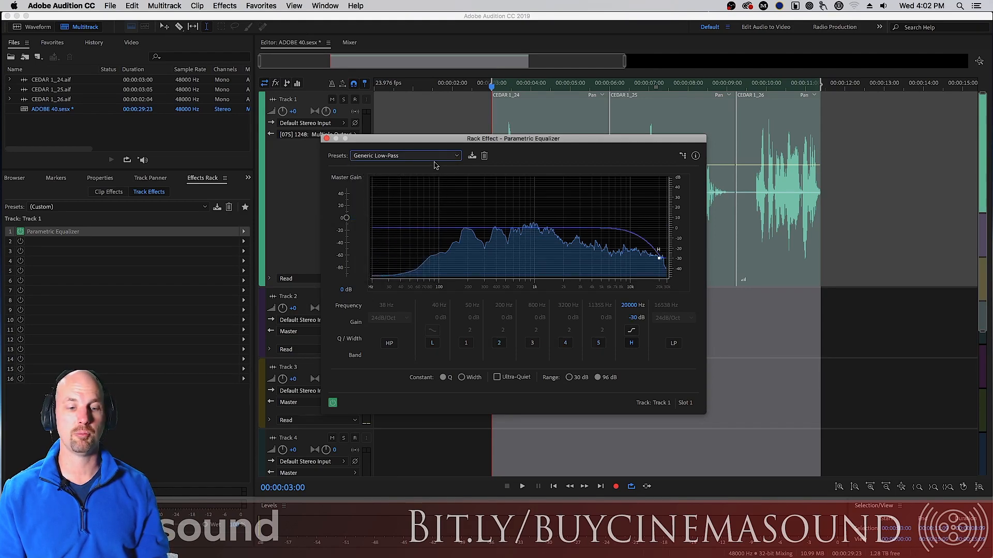
left_click(453, 156)
left_click(402, 232)
left_click(472, 157)
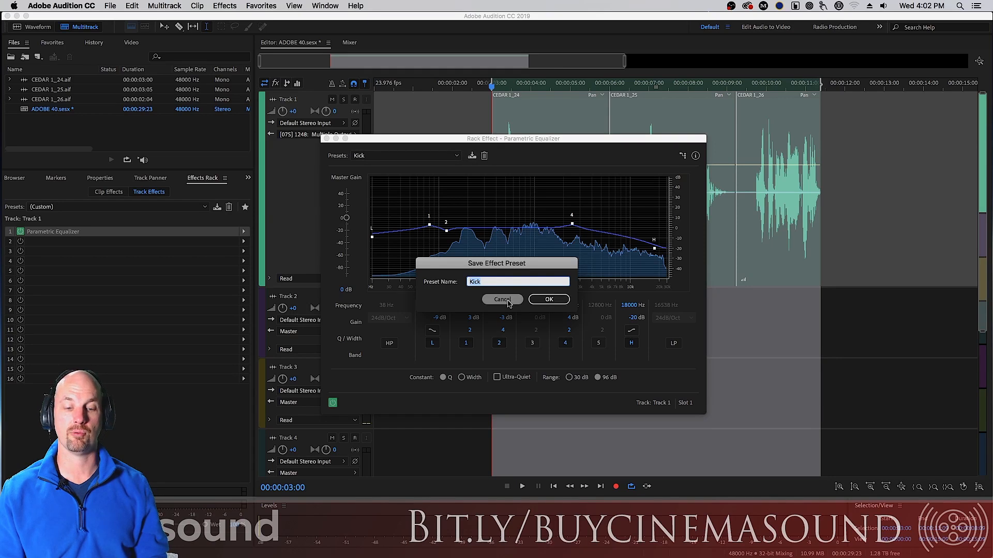
left_click(502, 299)
Reset the equalizer to the (Default) preset and briefly view its channel routing before returning to the EQ curve
left_click(453, 157)
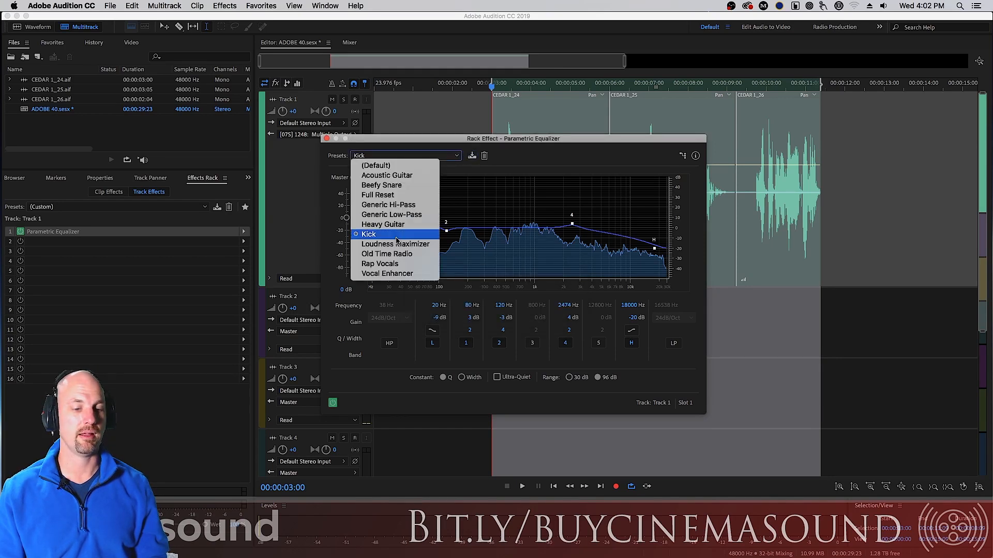
left_click(376, 165)
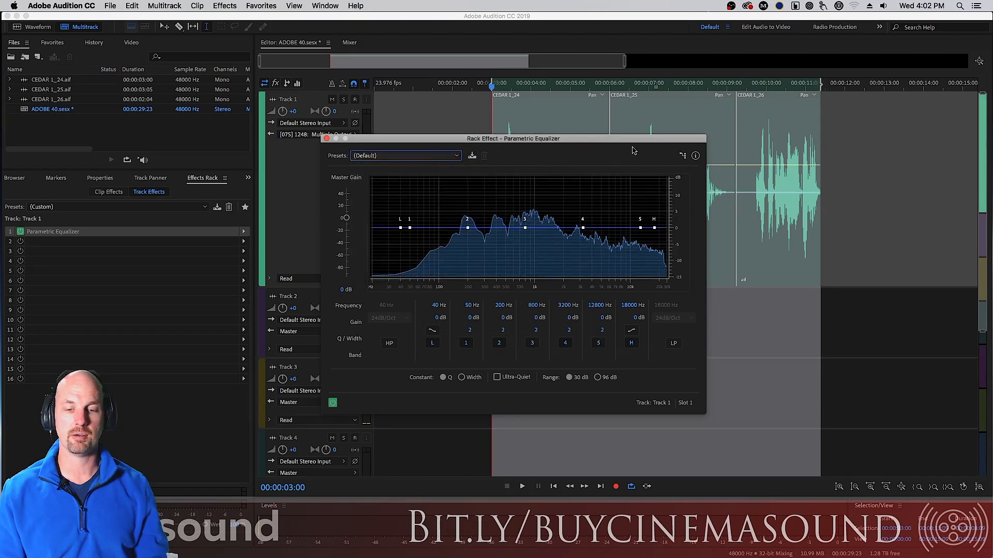
left_click(682, 155)
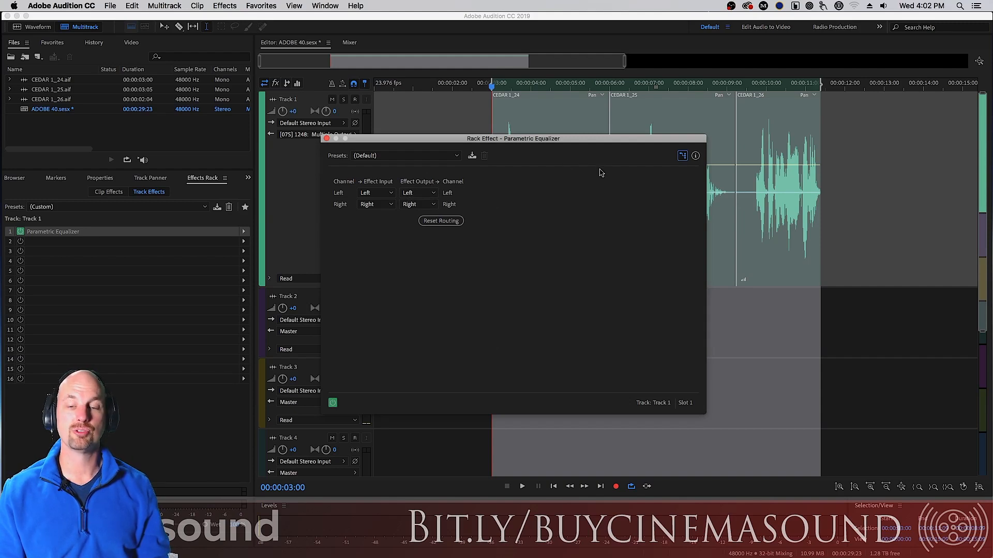
left_click(681, 156)
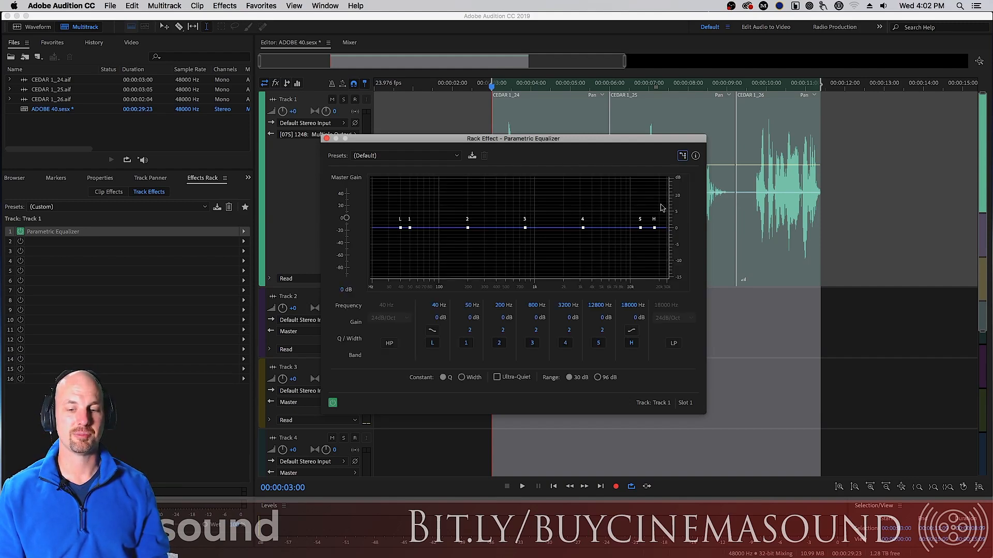